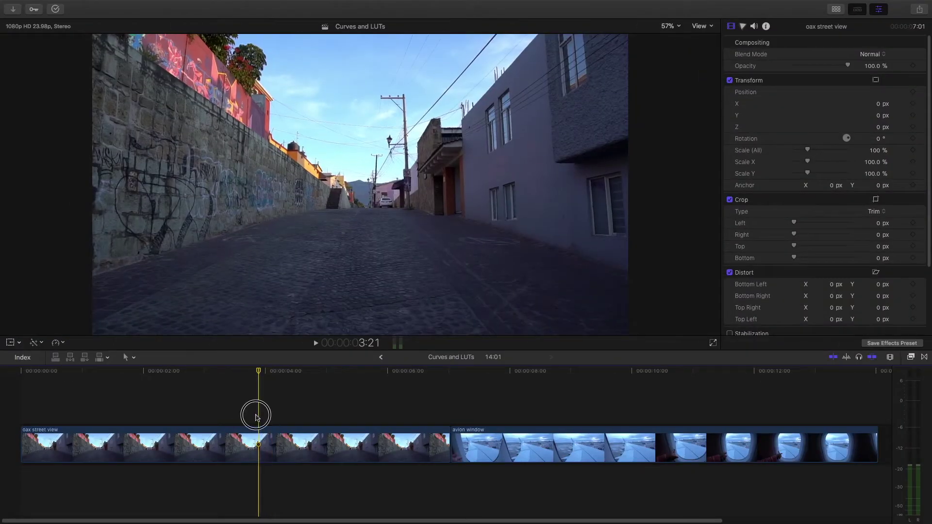
- Park the playhead near three seconds in the street clip and show the scopes as an RGB Parade
left_click(335, 410)
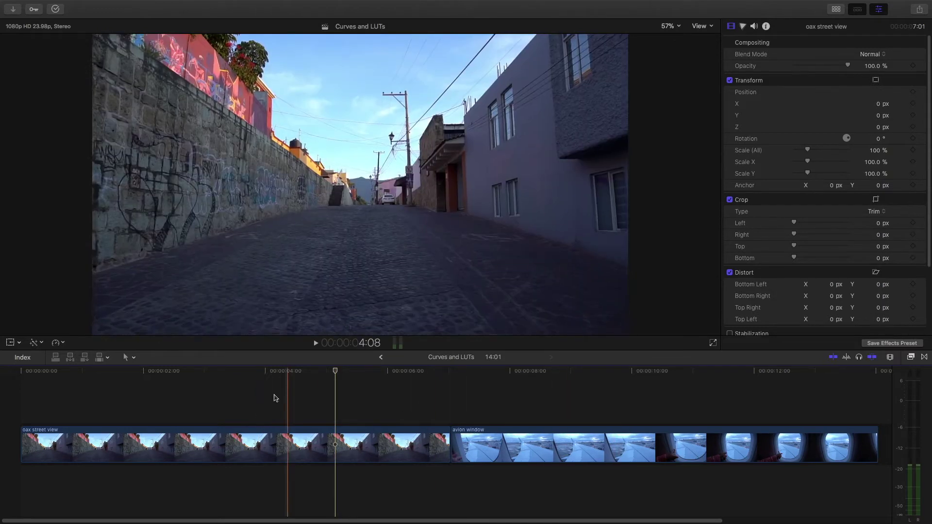
left_click(260, 397)
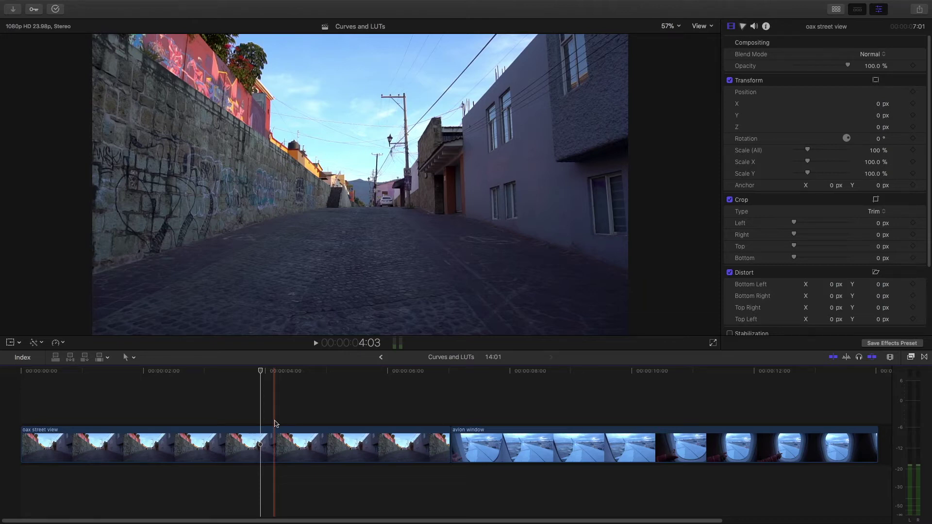
key("super+7")
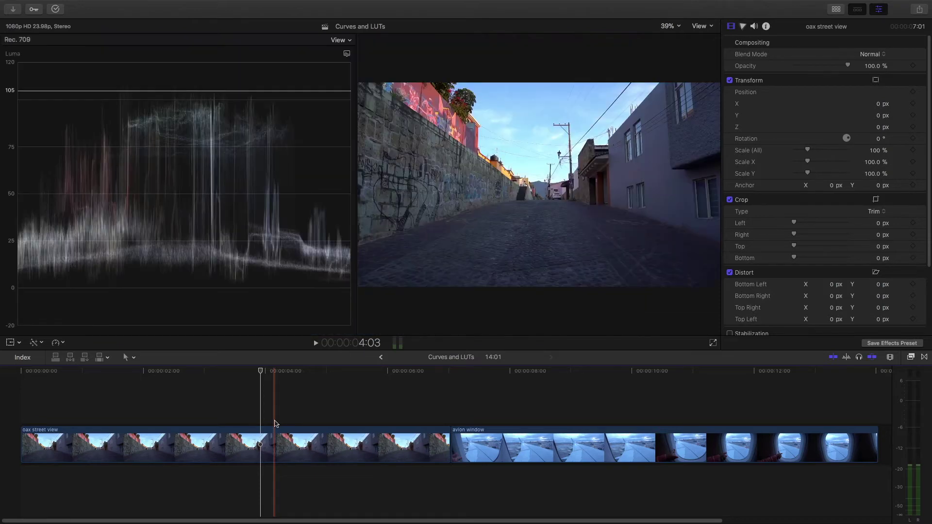
left_click(347, 54)
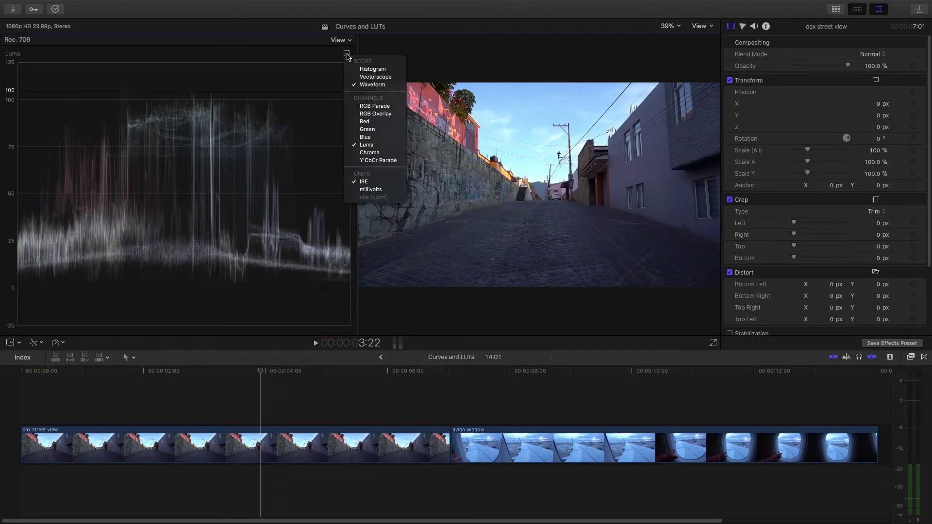
left_click(369, 106)
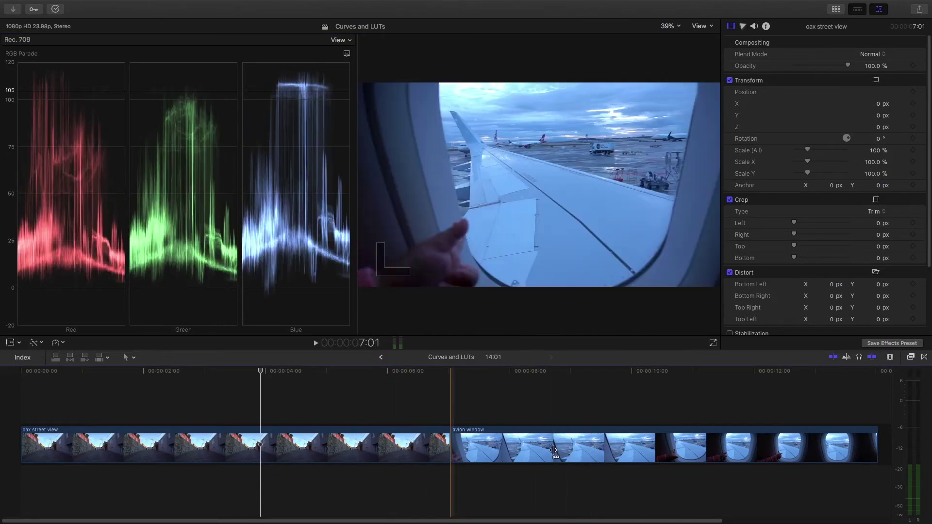
left_click(919, 358)
- Drop Color Curves onto the 'oax street view' clip and display its Luma, Red, Green and Blue curves
left_click(911, 358)
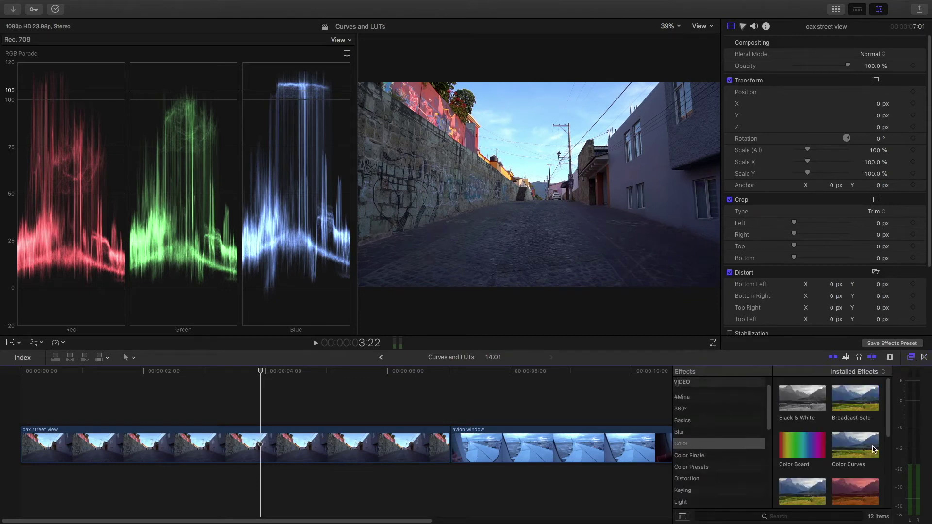
left_click_drag(873, 449, 318, 456)
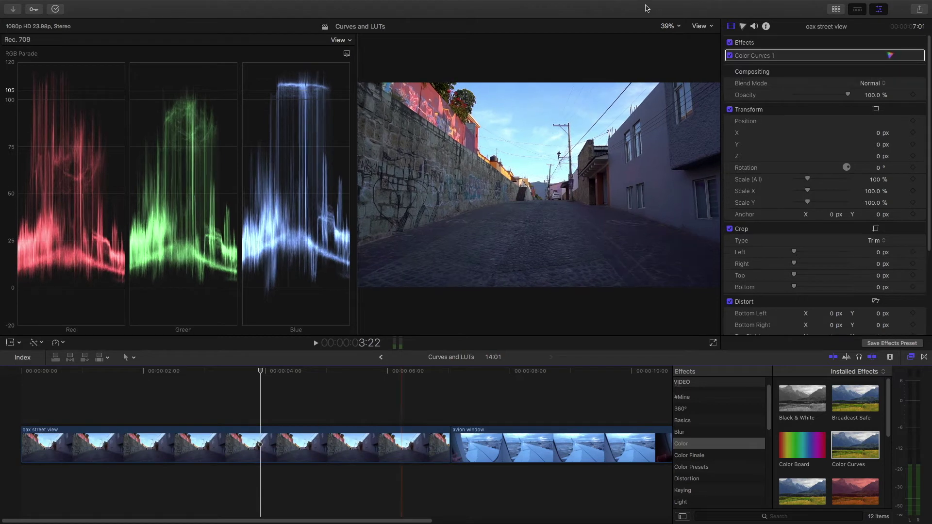
left_click(890, 55)
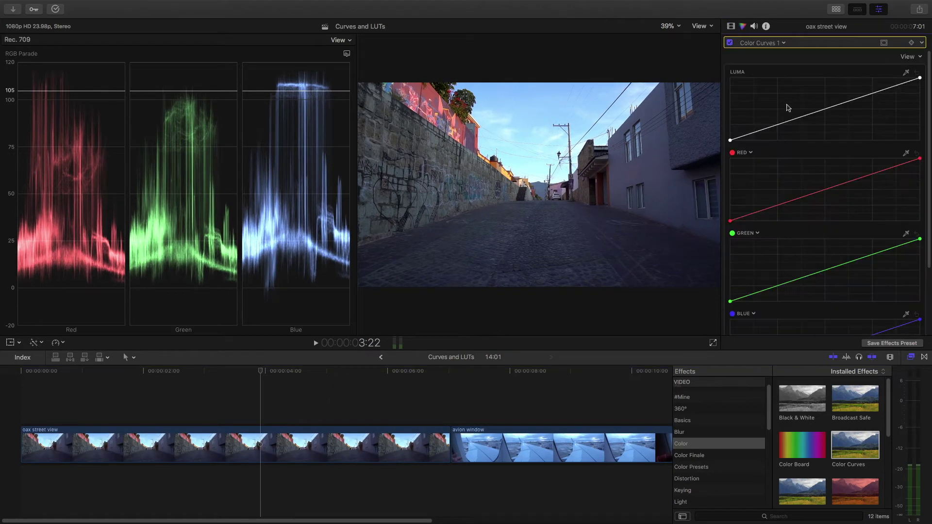
scroll(807, 192, "down", 3)
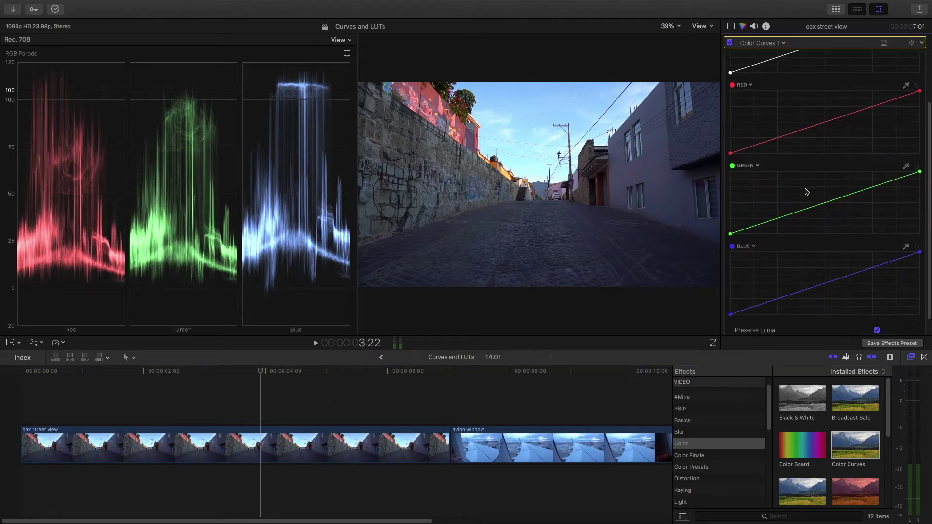
scroll(754, 74, "up", 2)
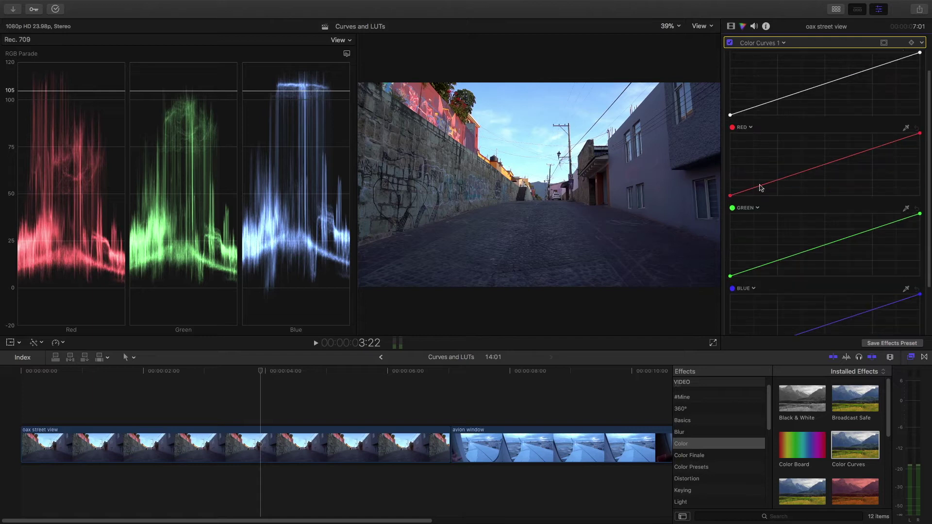
scroll(782, 262, "down", 2)
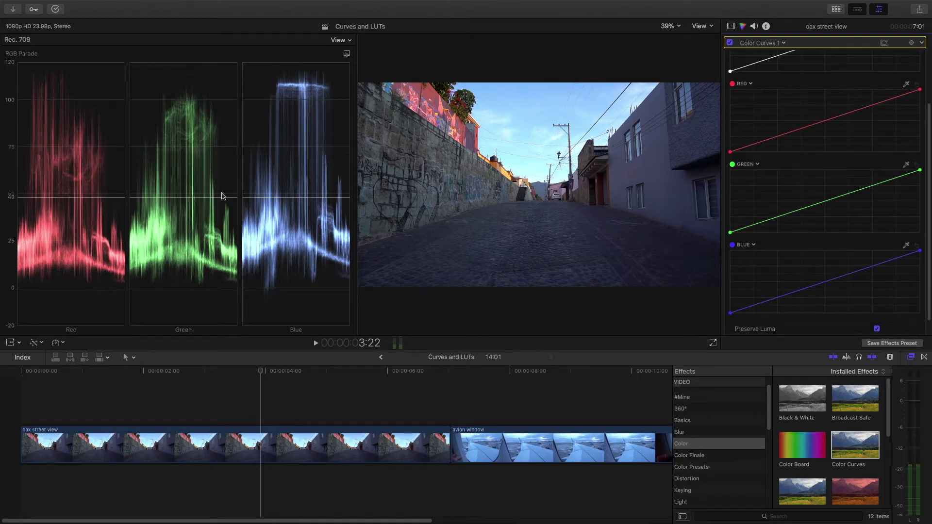
scroll(836, 181, "up", 3)
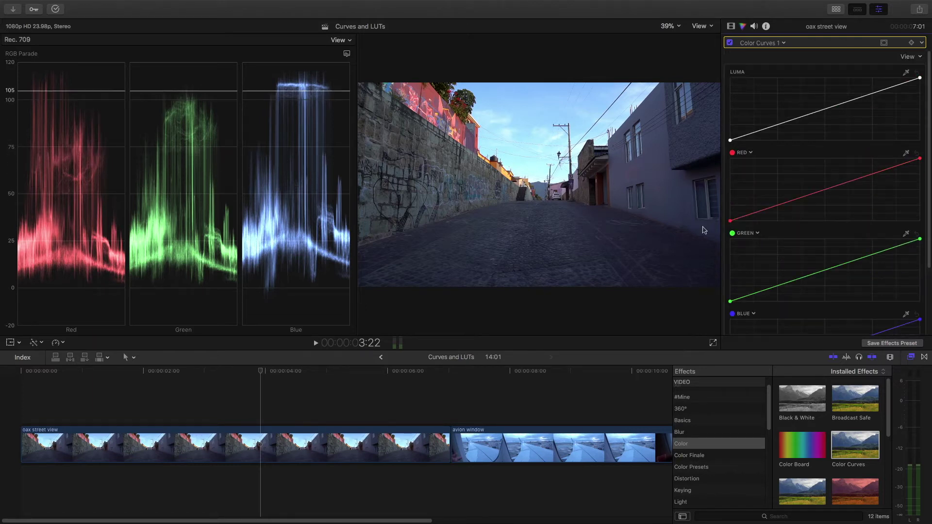
left_click(347, 55)
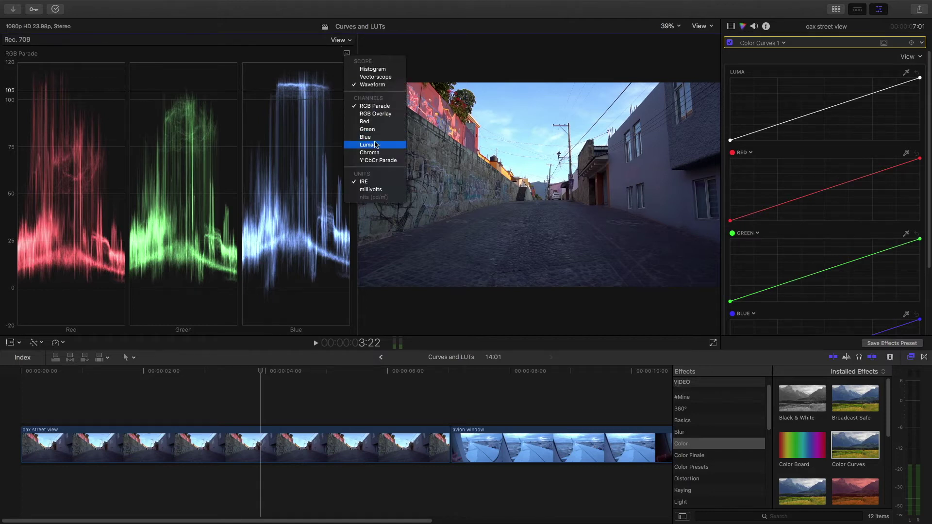
- Switch the scope to a Luma waveform and nudge the Luma curve's black point up slightly
left_click(375, 144)
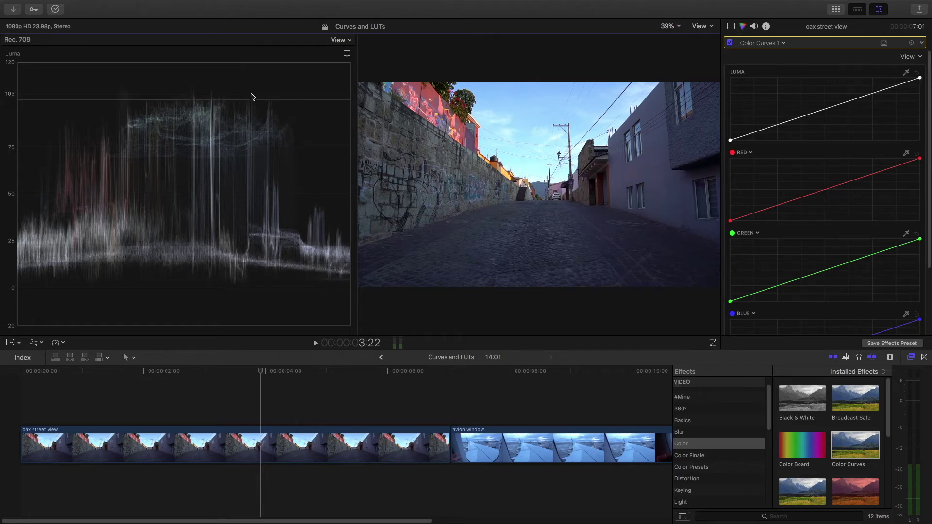
left_click(919, 79)
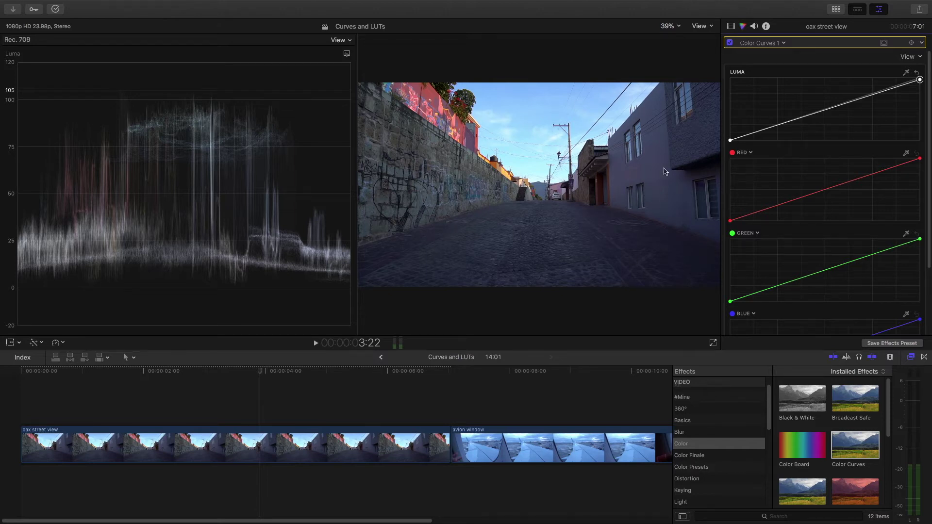
left_click(730, 141)
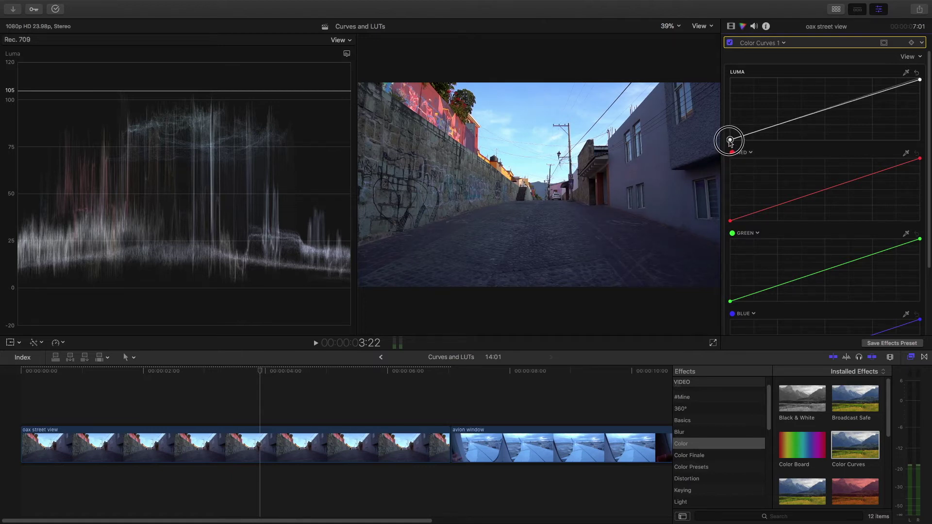
left_click_drag(730, 142, 730, 140)
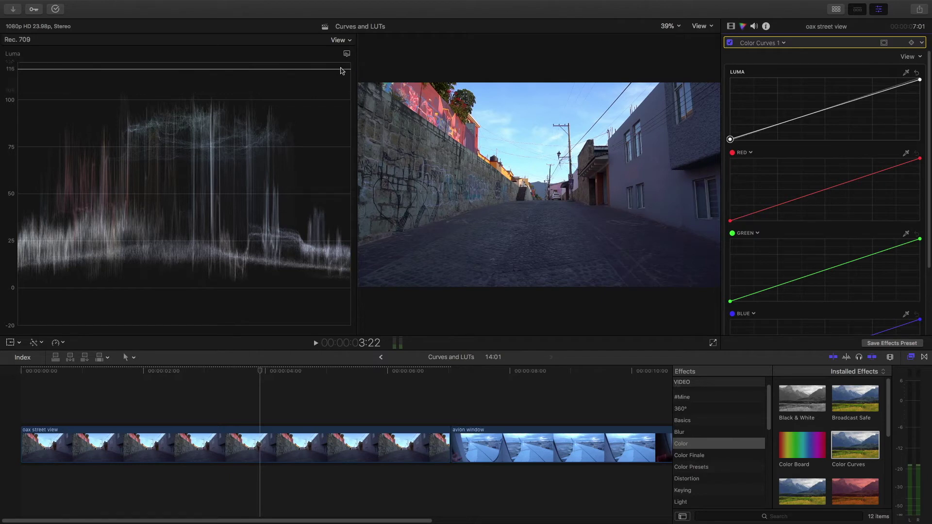
- Return the scope to RGB Parade and lower the Blue curve's white point so highlights sit near 100
left_click(347, 54)
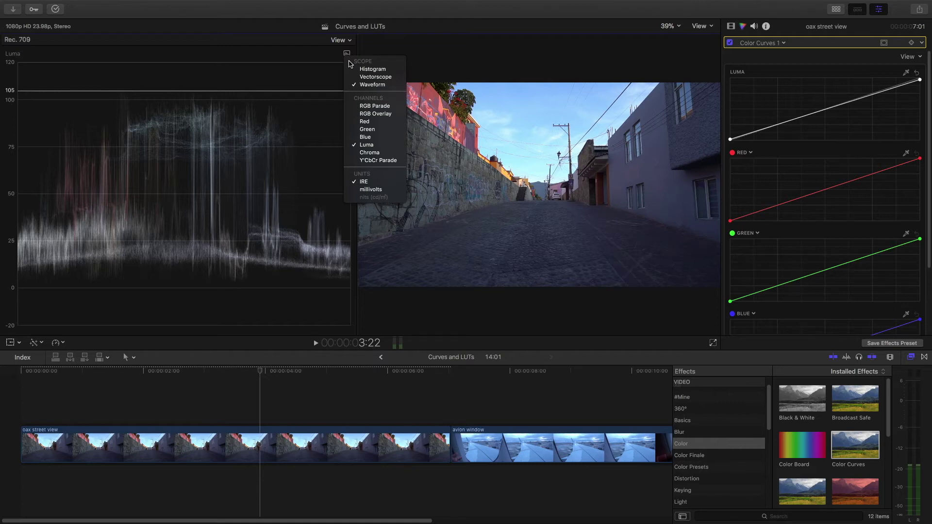
left_click(366, 107)
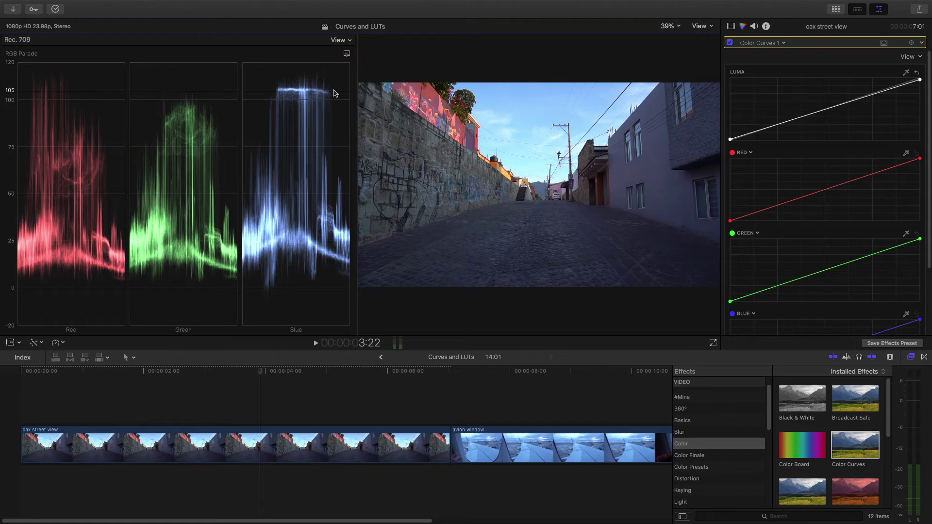
scroll(874, 252, "down", 3)
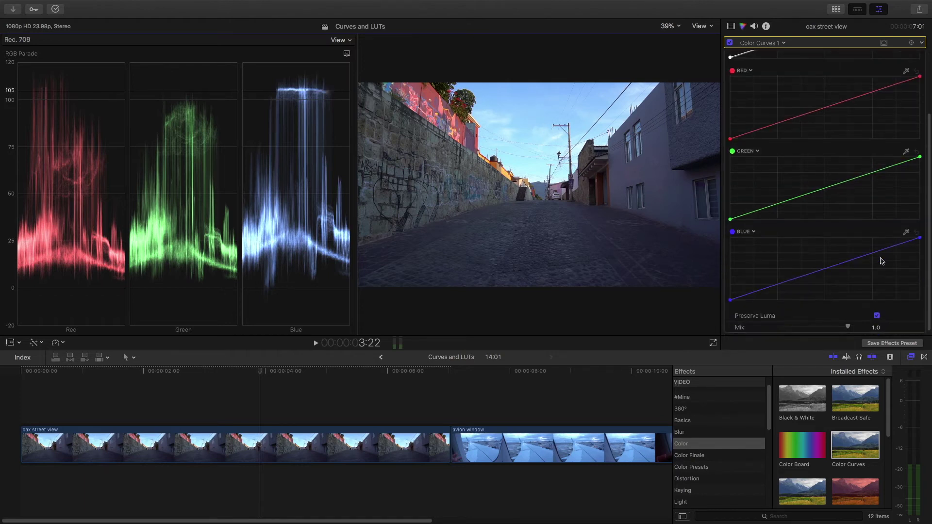
left_click(919, 238)
left_click_drag(921, 241, 920, 242)
mouse_move(310, 90)
left_mouse_down()
mouse_move(313, 103)
mouse_move(311, 93)
mouse_move(300, 105)
left_mouse_up()
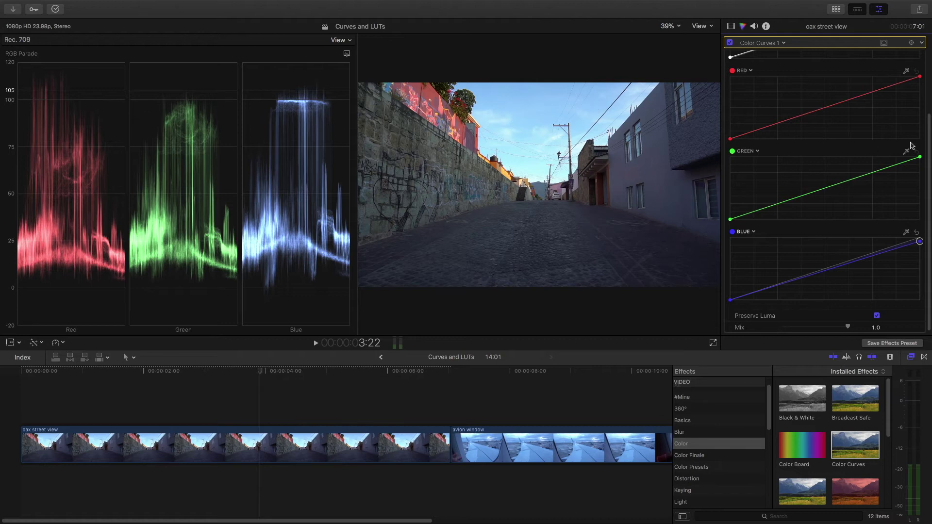
- Pull the Red curve's highlights down slightly and toggle Color Curves off and on to compare
scroll(912, 144, "up", 3)
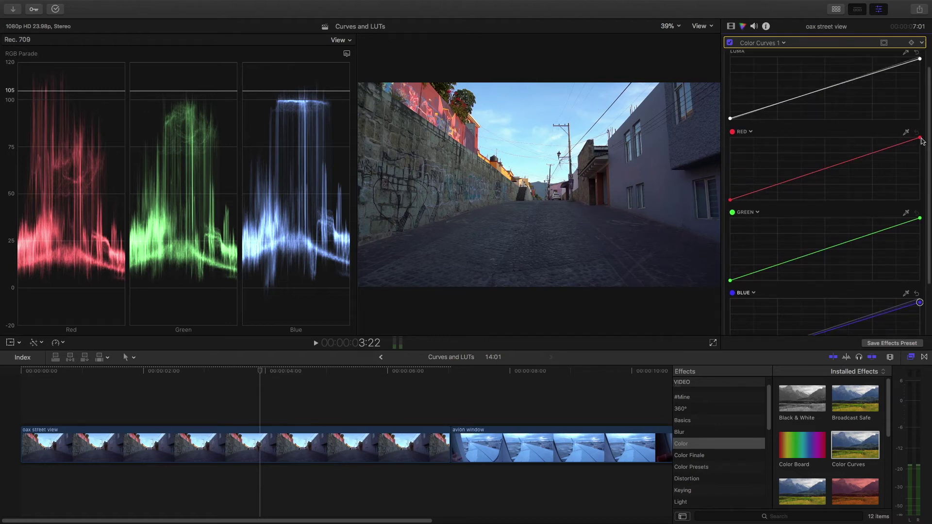
left_click_drag(921, 140, 922, 146)
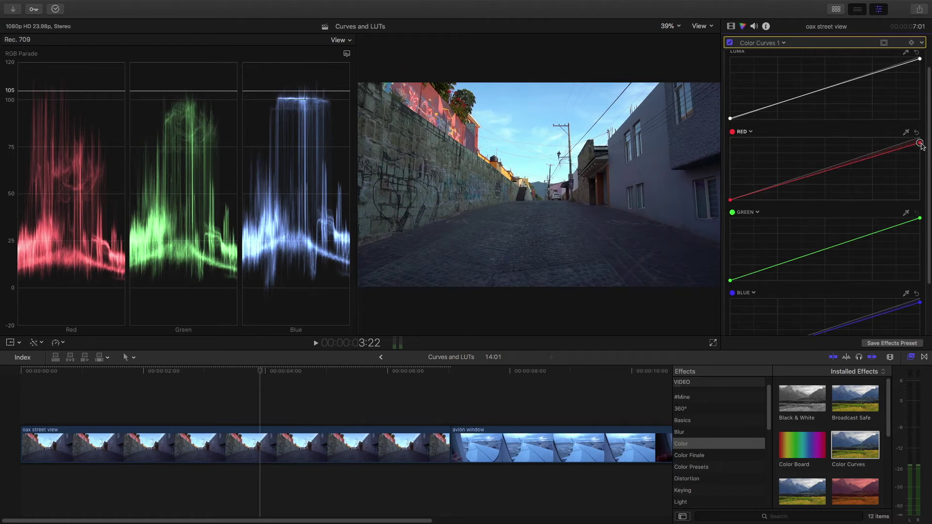
left_click(730, 42)
left_click(730, 43)
- Add a midpoint to the Green curve and shift the Blue curve's black point right
left_click(825, 249)
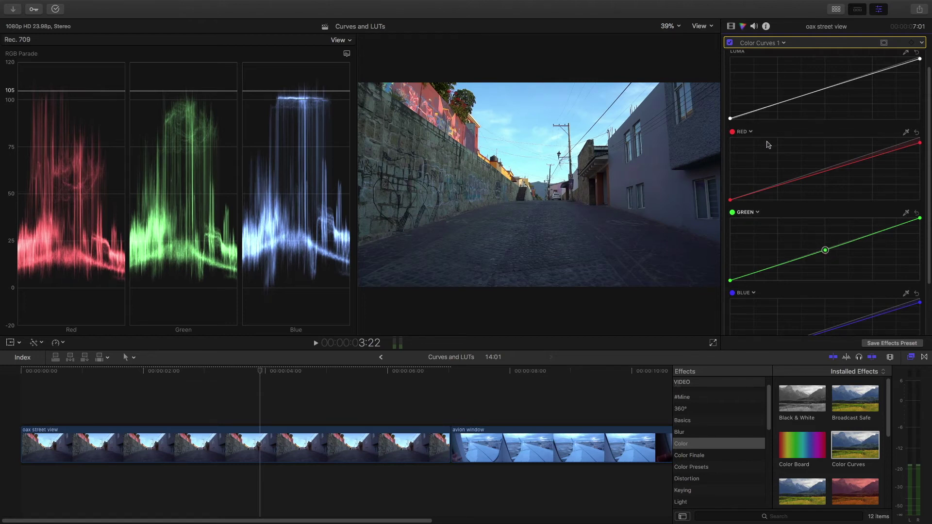
left_click(729, 43)
left_click(729, 43)
scroll(796, 247, "down", 3)
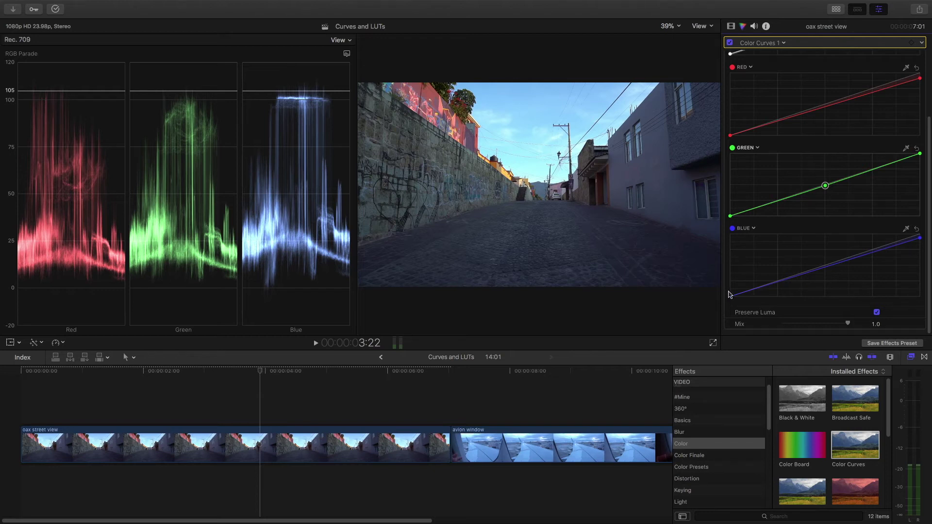
left_click_drag(733, 300, 740, 305)
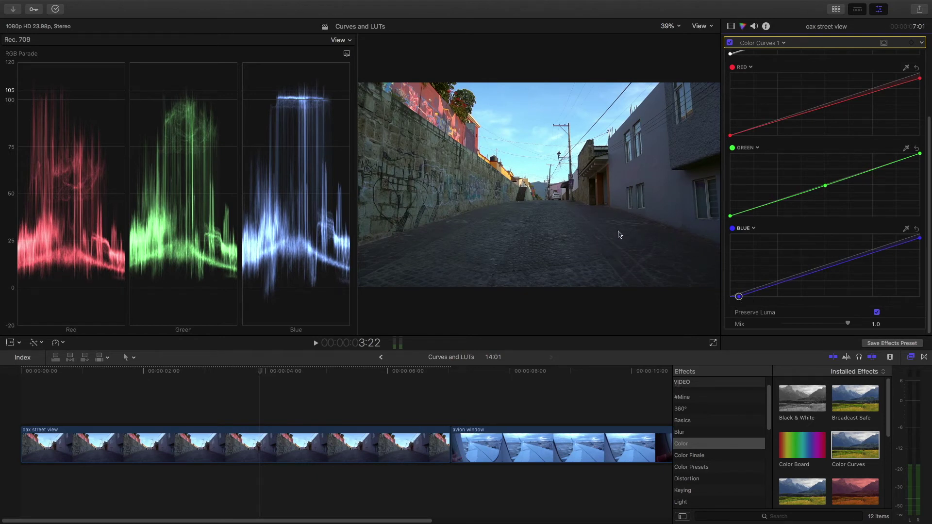
left_click(729, 43)
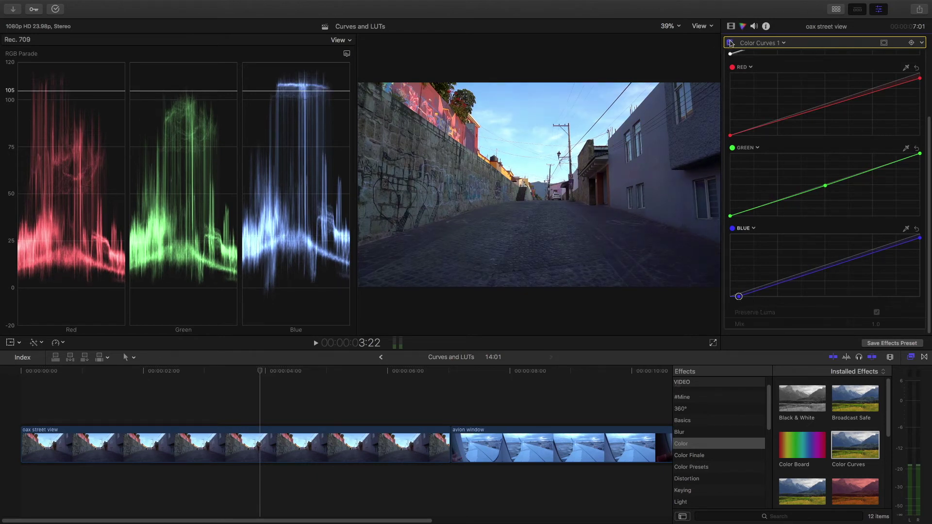
left_click(730, 42)
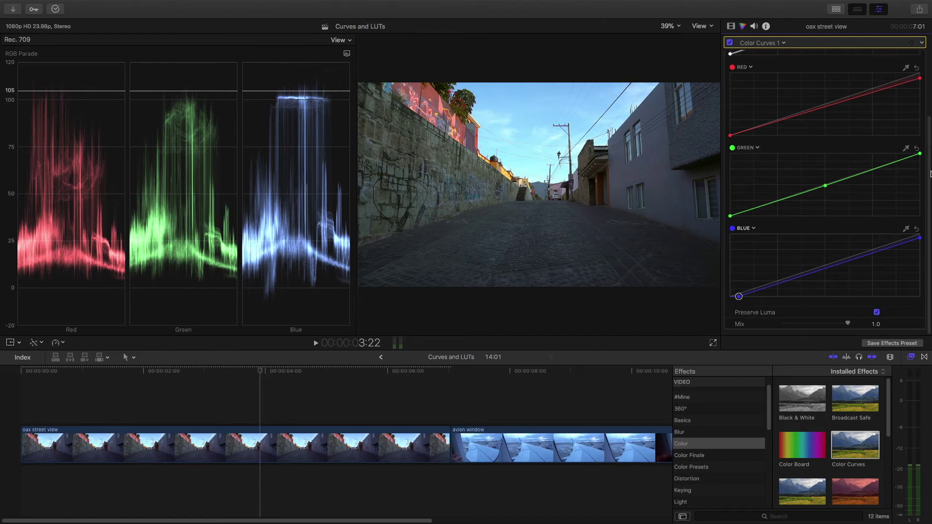
scroll(893, 127, "up", 4)
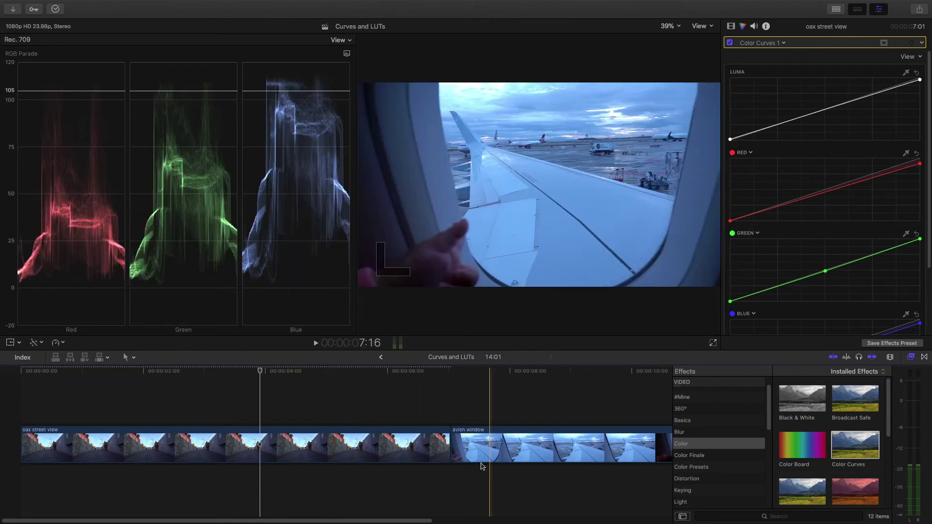
- Select the 'avion window' clip, drop Color Curves onto it, and switch the scope to Luma
left_click_drag(378, 520, 507, 520)
left_click(395, 481)
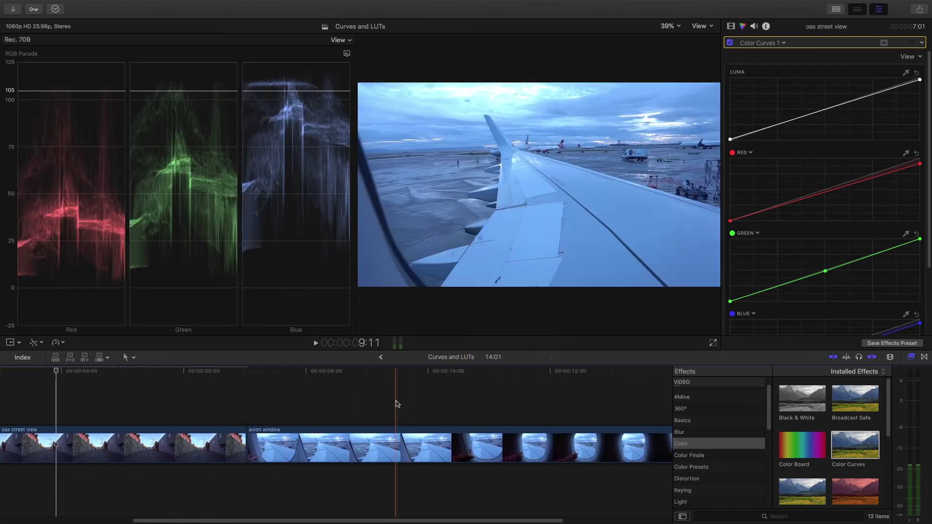
left_click(417, 450)
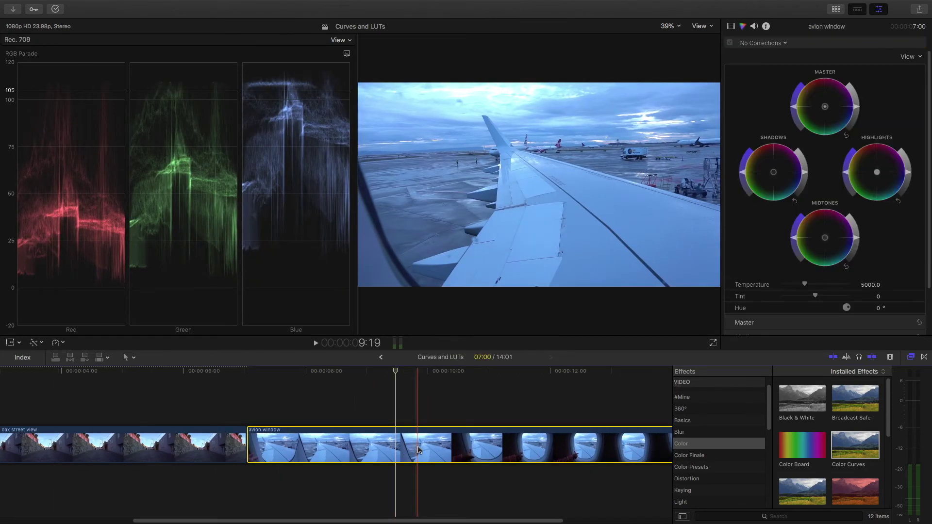
left_click_drag(863, 456, 531, 455)
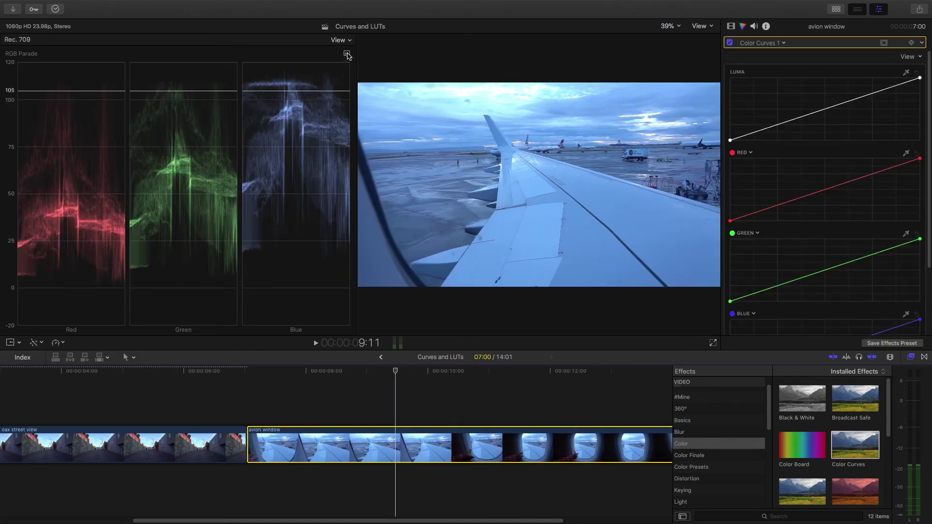
left_click(347, 54)
left_click(378, 145)
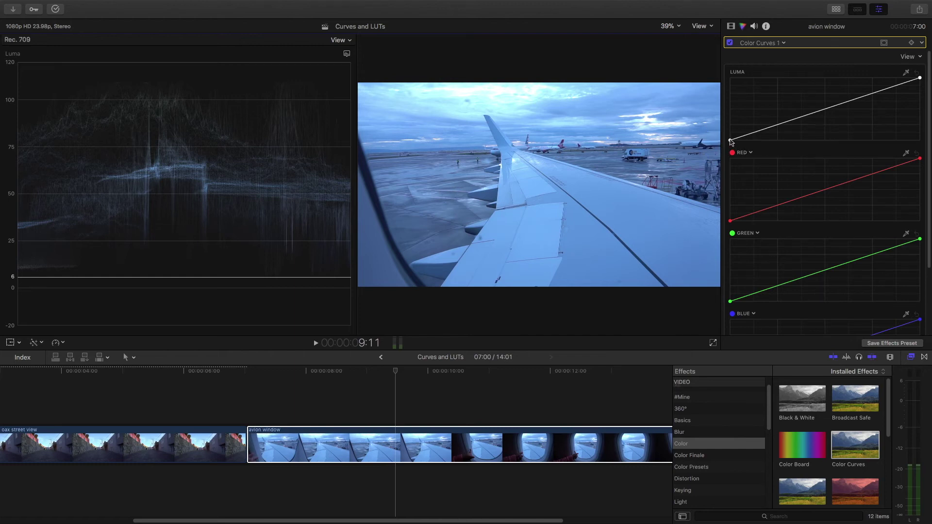
- Drag the Luma black point right, lower the white point slightly, and lift a new midtone point
left_click_drag(732, 141, 743, 144)
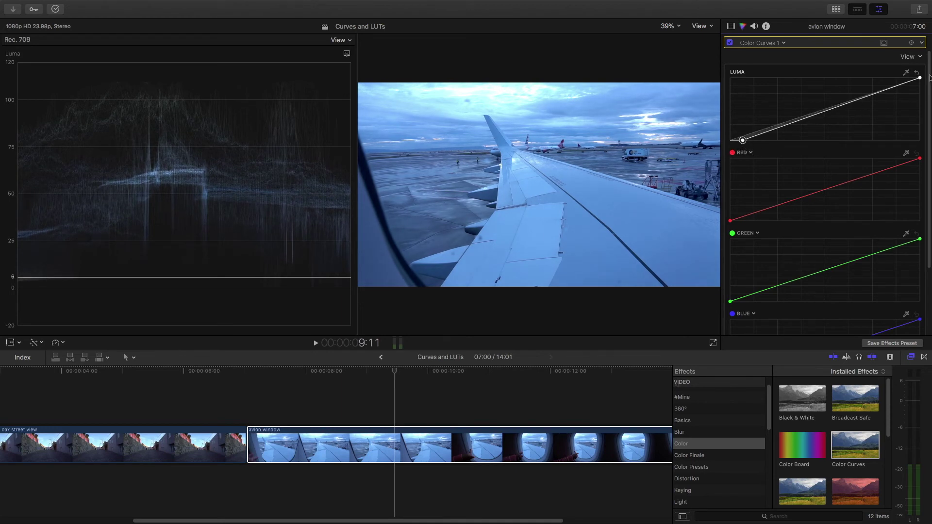
left_click(920, 78)
left_click_drag(921, 80, 921, 84)
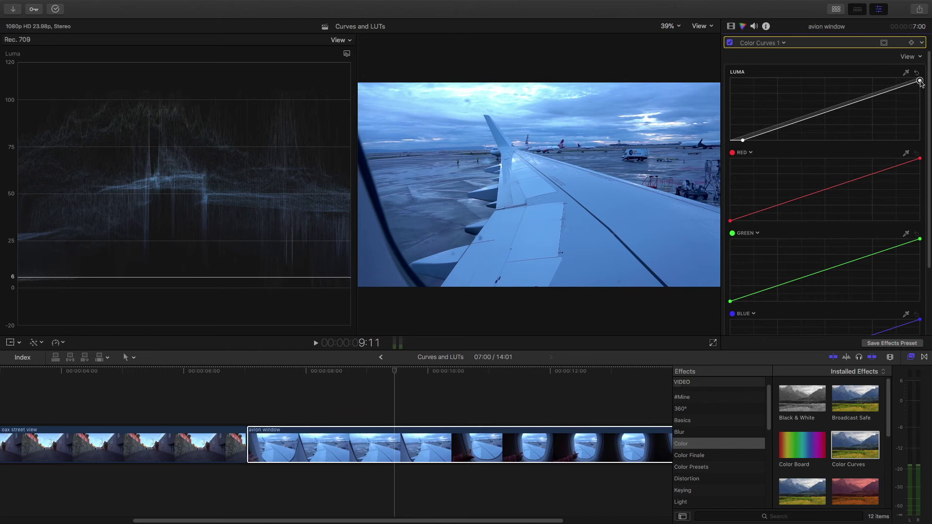
left_click(730, 44)
left_click(730, 43)
left_click_drag(832, 112, 830, 109)
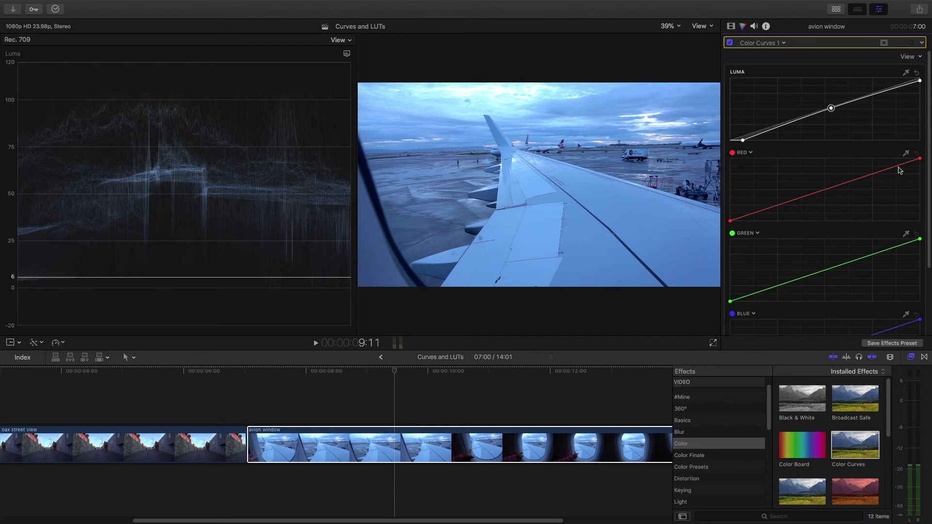
left_click(347, 54)
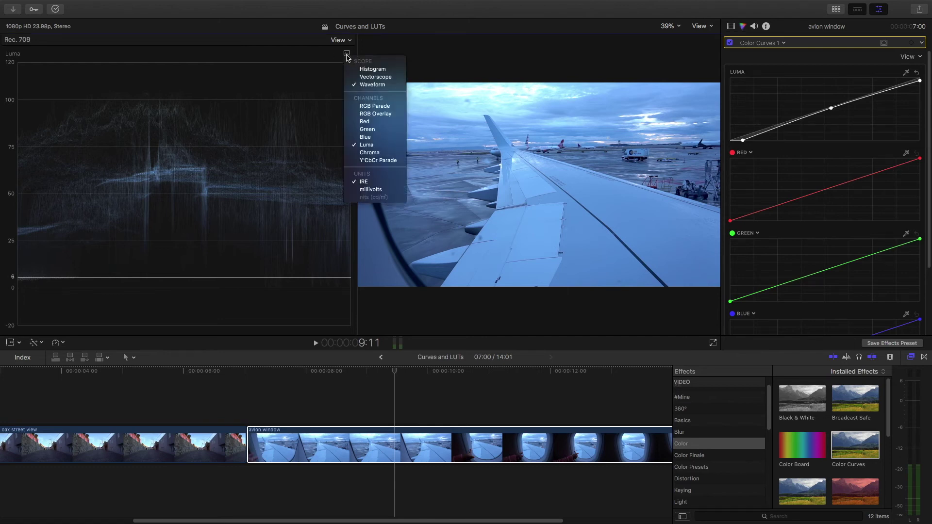
- Set the scope to RGB Parade, lower the Blue curve's top point and pull its black point inward
left_click(374, 106)
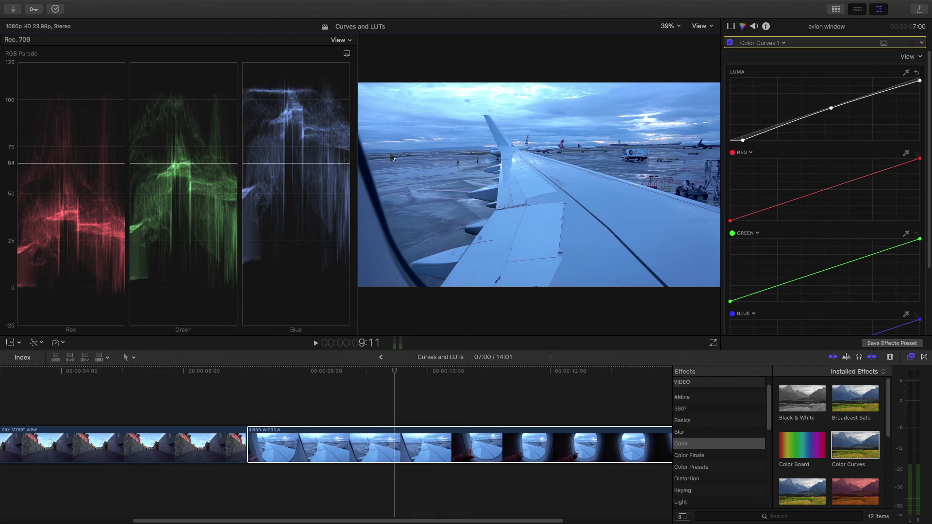
scroll(833, 215, "down", 4)
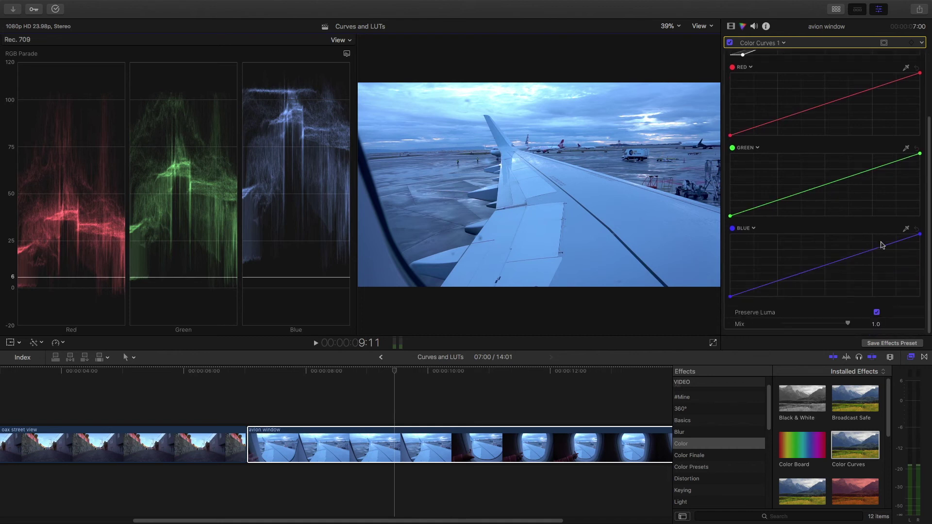
left_click_drag(921, 235, 922, 240)
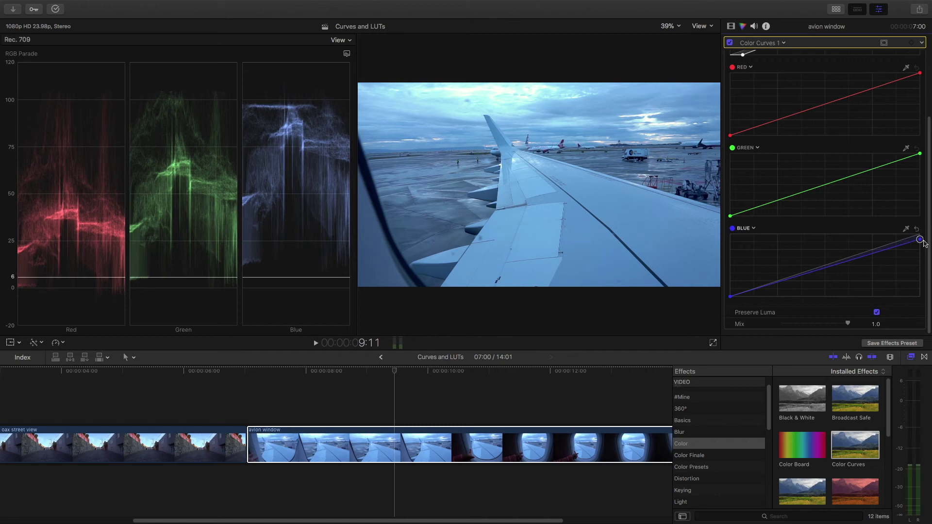
left_click_drag(733, 302, 743, 302)
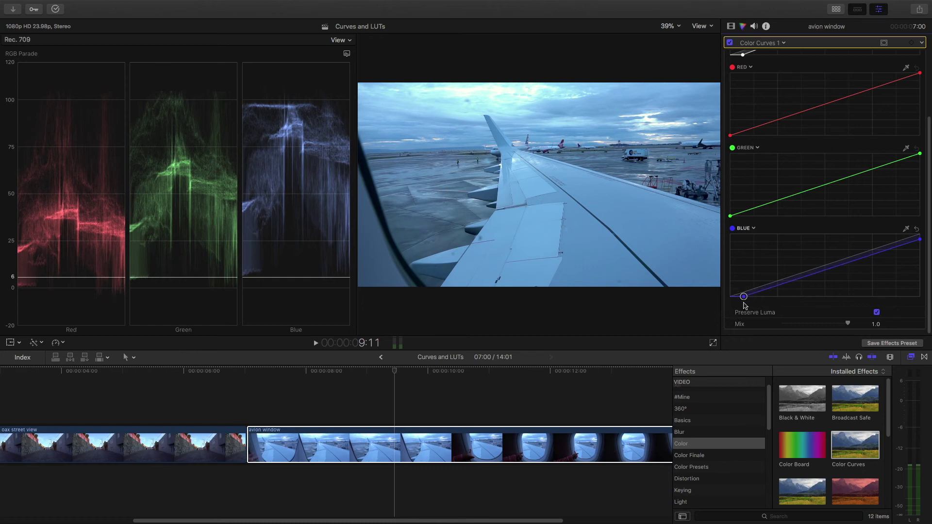
left_click(730, 43)
left_click(730, 43)
left_click(878, 166)
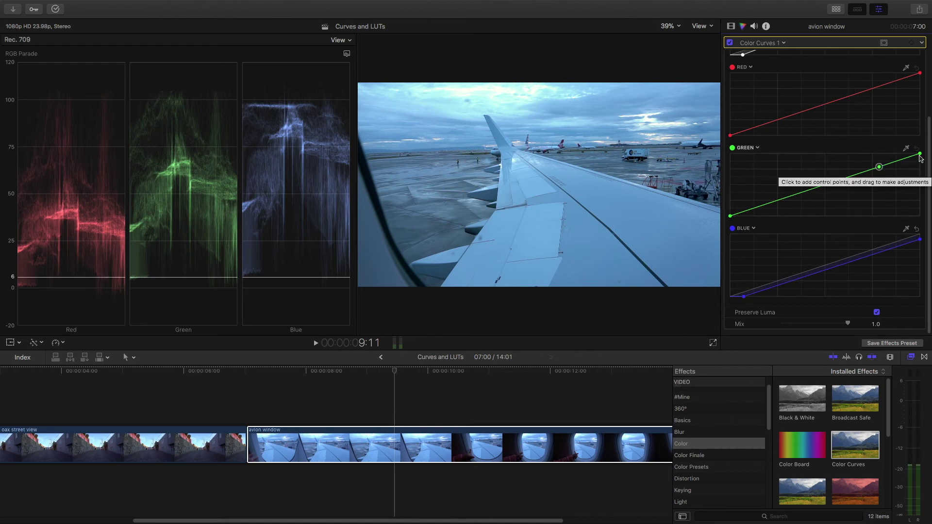
- Lower the Green curve's top endpoint and add midtone control points eased slightly down
left_click_drag(921, 157, 921, 168)
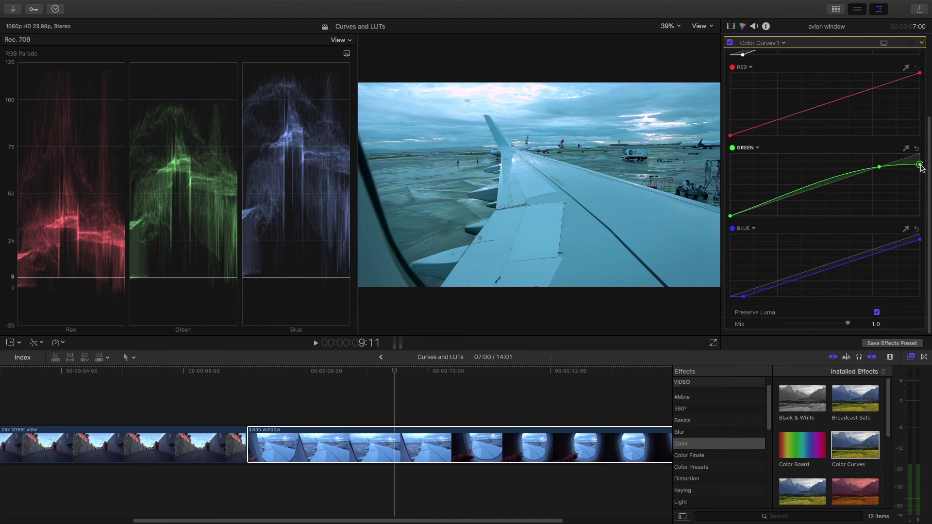
left_click(827, 180)
left_click_drag(827, 181, 828, 183)
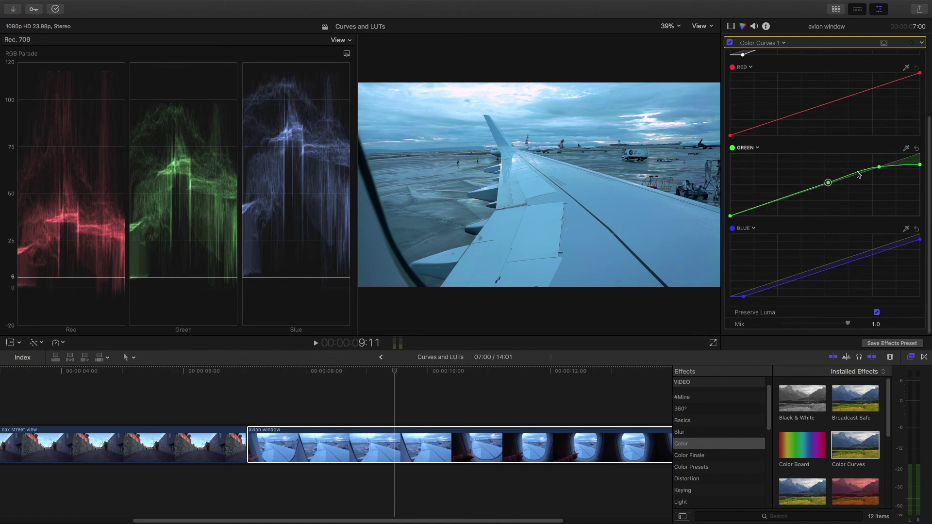
left_click(858, 175)
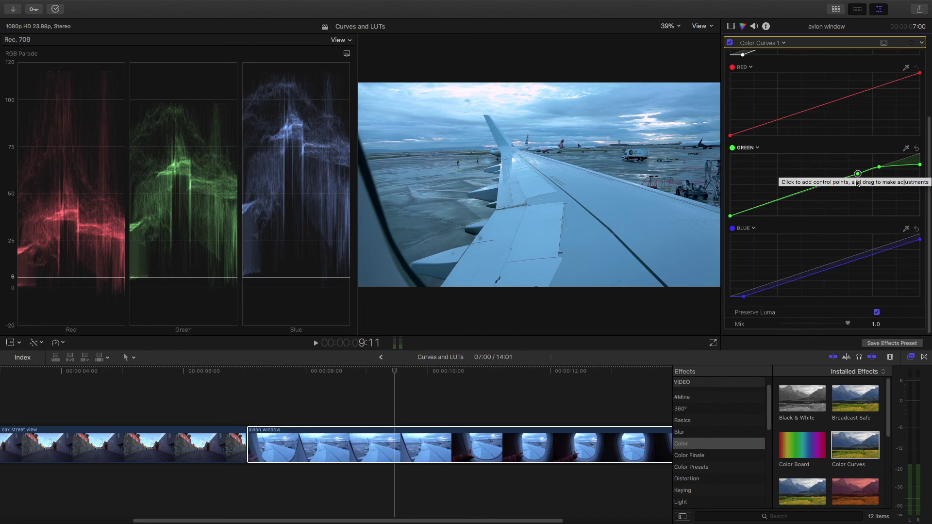
left_click(880, 167)
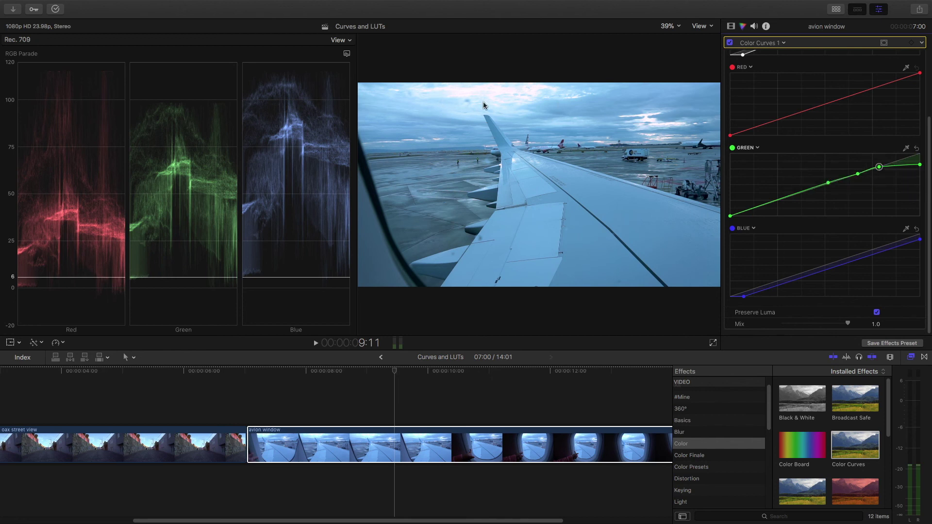
left_click(828, 180)
left_click(857, 174)
scroll(840, 168, "up", 2)
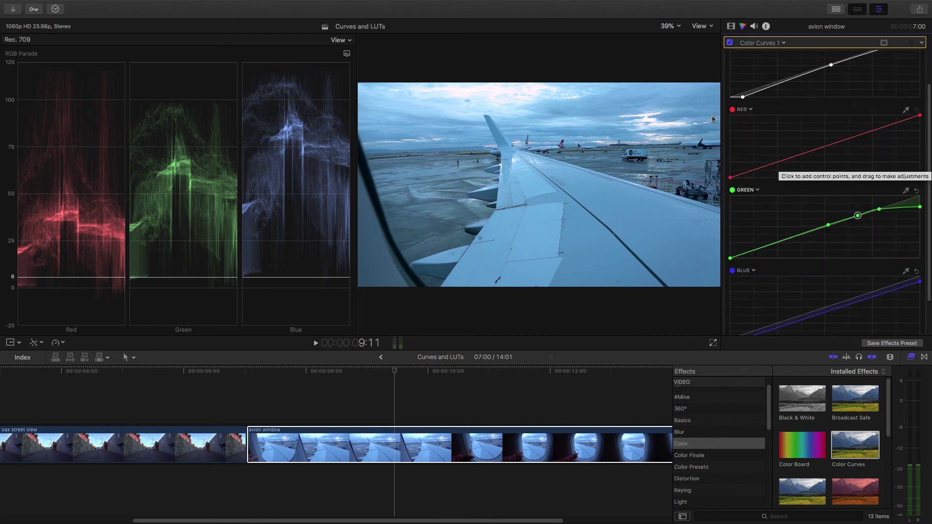
- Add two control points on the Red curve, raise them slightly, and hide the video scopes
left_click(829, 147)
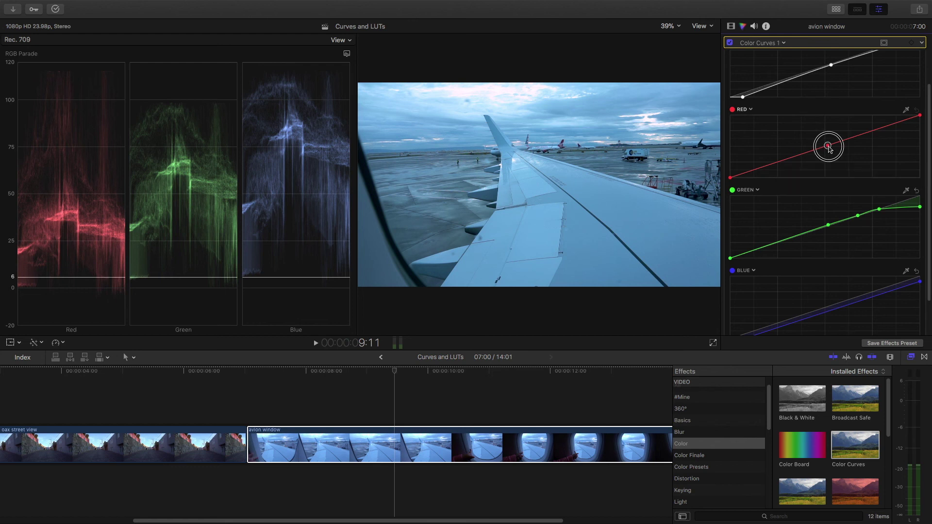
left_click_drag(830, 149, 828, 144)
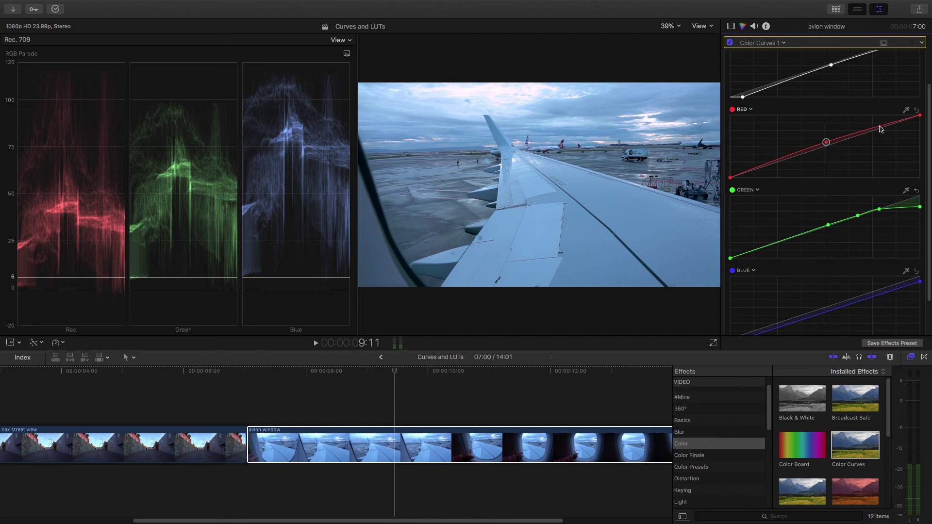
left_click_drag(881, 128, 882, 127)
key("super+7")
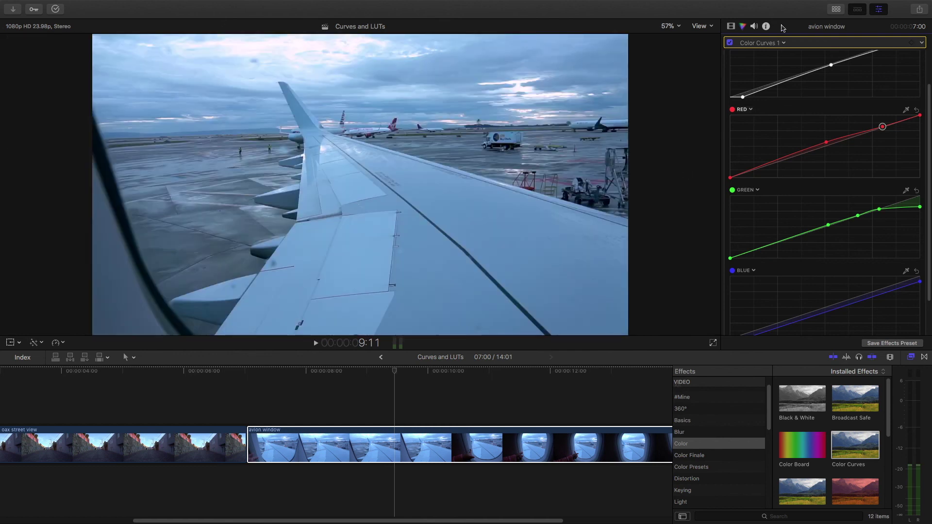
- Toggle Color Curves 1 off and back on to compare, then select the avion window clip
left_click(730, 43)
left_click(730, 43)
left_click(434, 430)
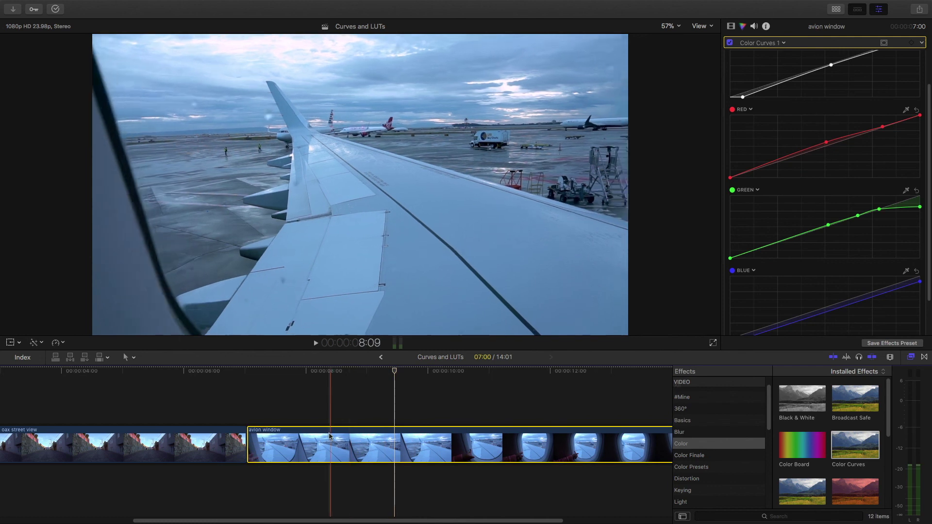